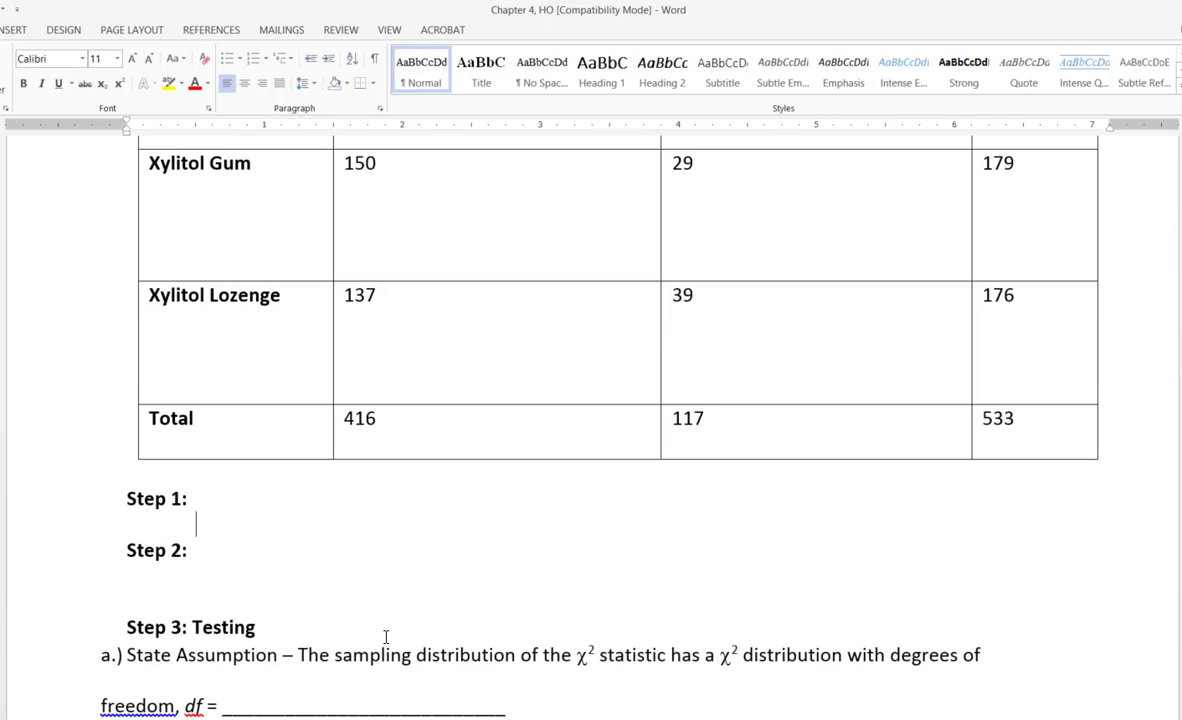
Under Step 1, list 'a.) Population – All daycare children' and 'b.) Sample – 533 day care children', then end the list
{"action": "type", "text": "a."}
{"action": "type", "text": ") Popu"}
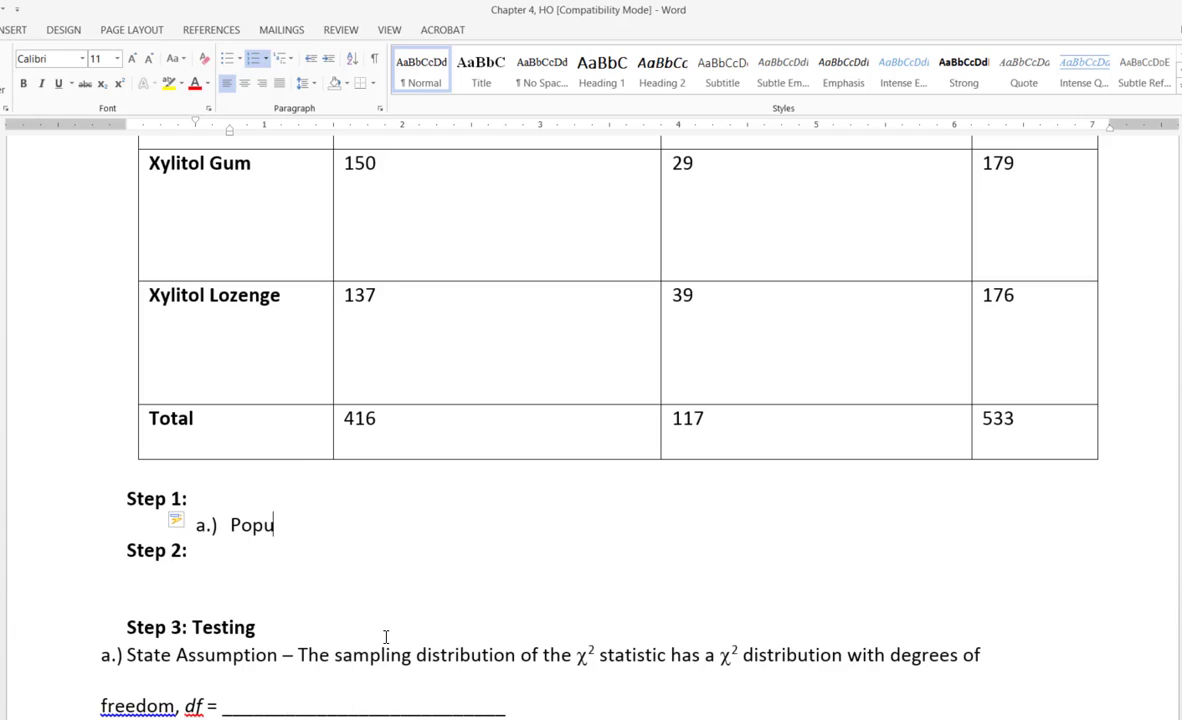
{"action": "type", "text": "lation - All day"}
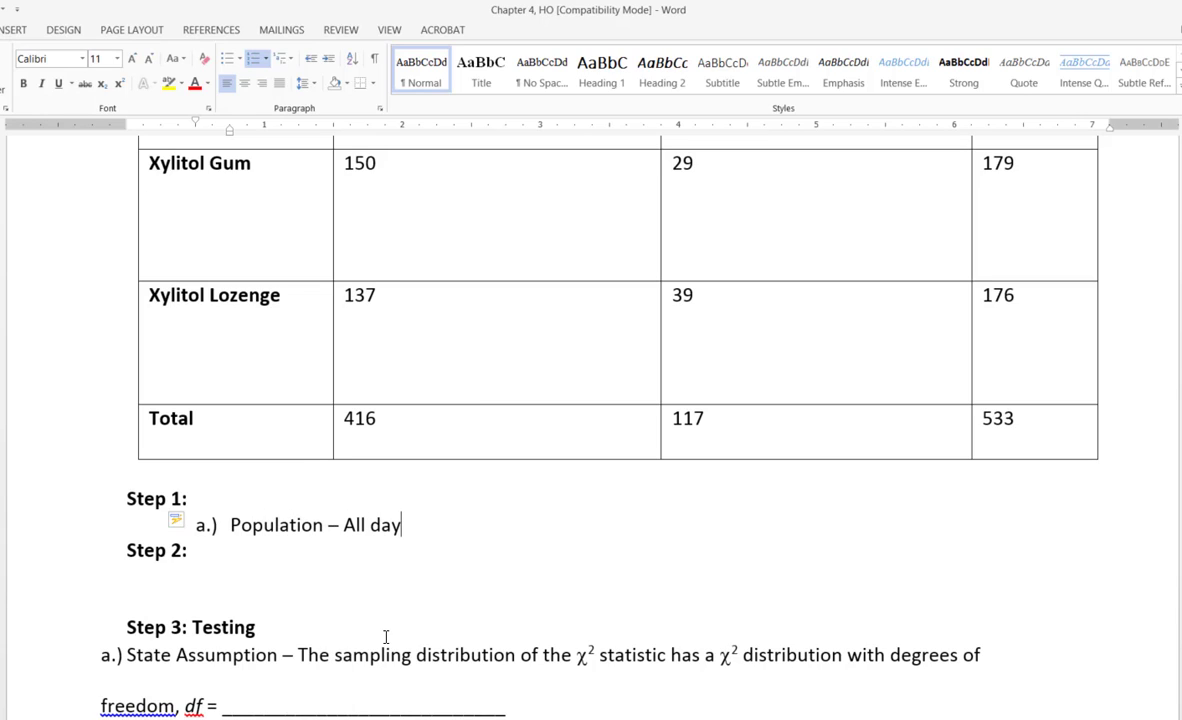
{"action": "type", "text": "care children"}
{"action": "key", "text": "Return"}
{"action": "type", "text": "Sample - "}
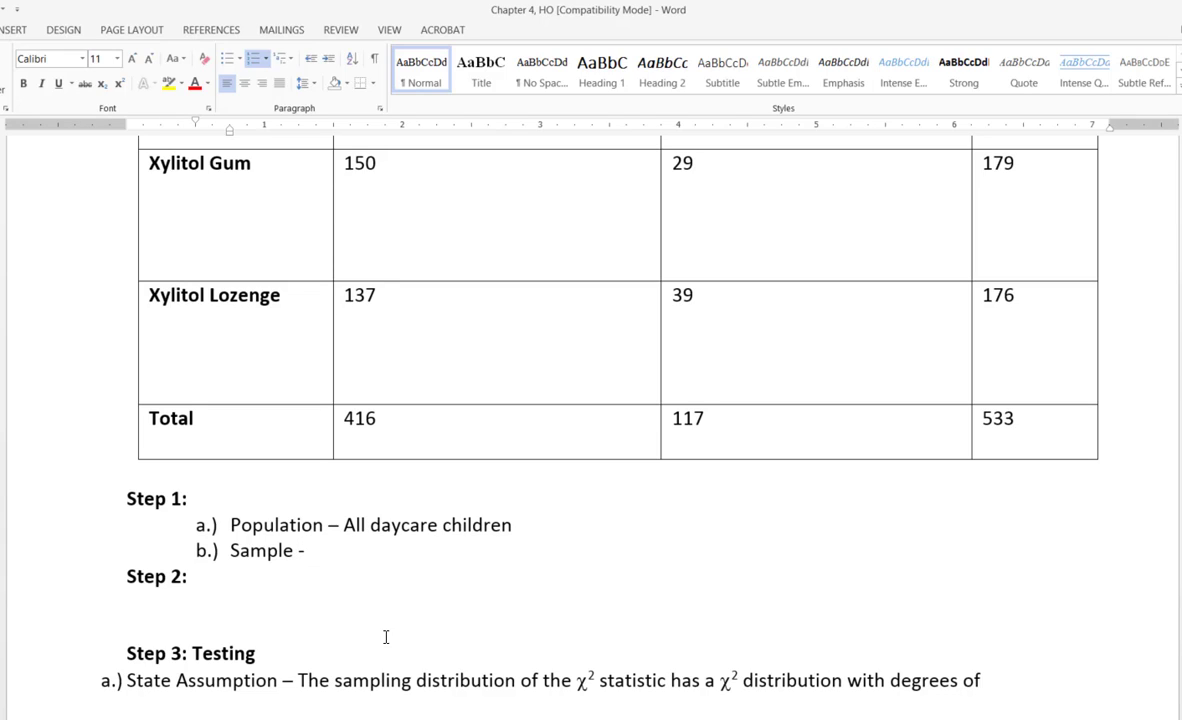
{"action": "type", "text": "533 day car"}
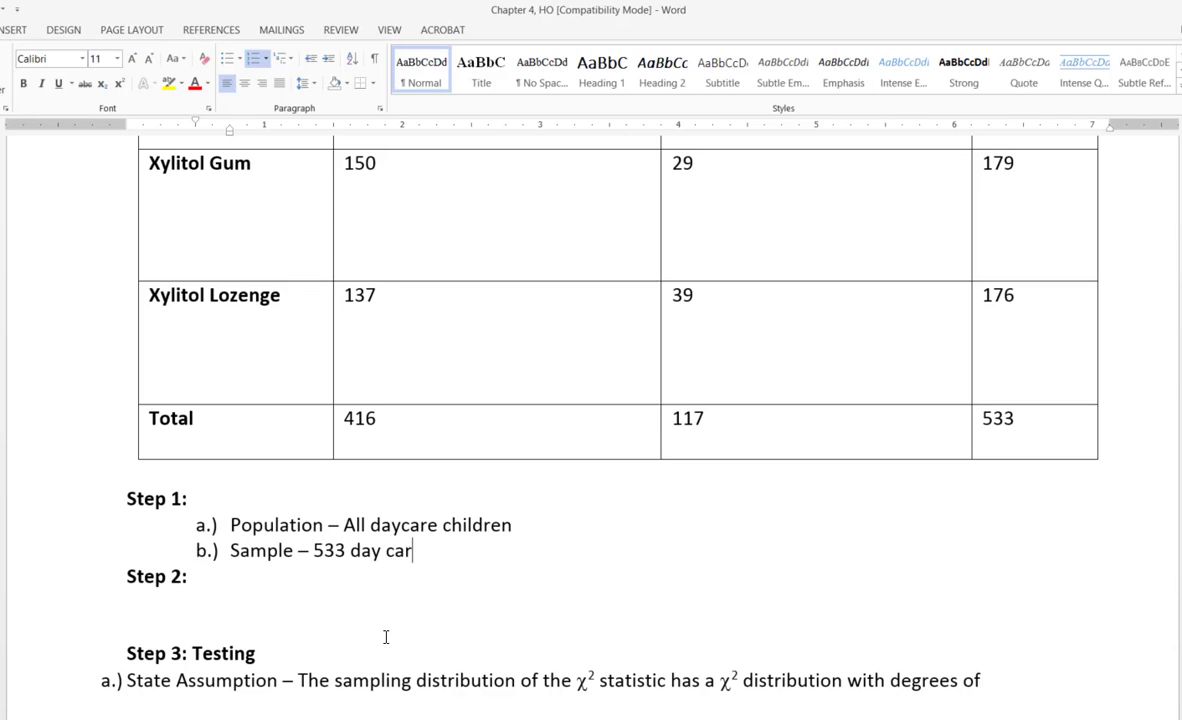
{"action": "type", "text": "e children"}
{"action": "key", "text": "Return"}
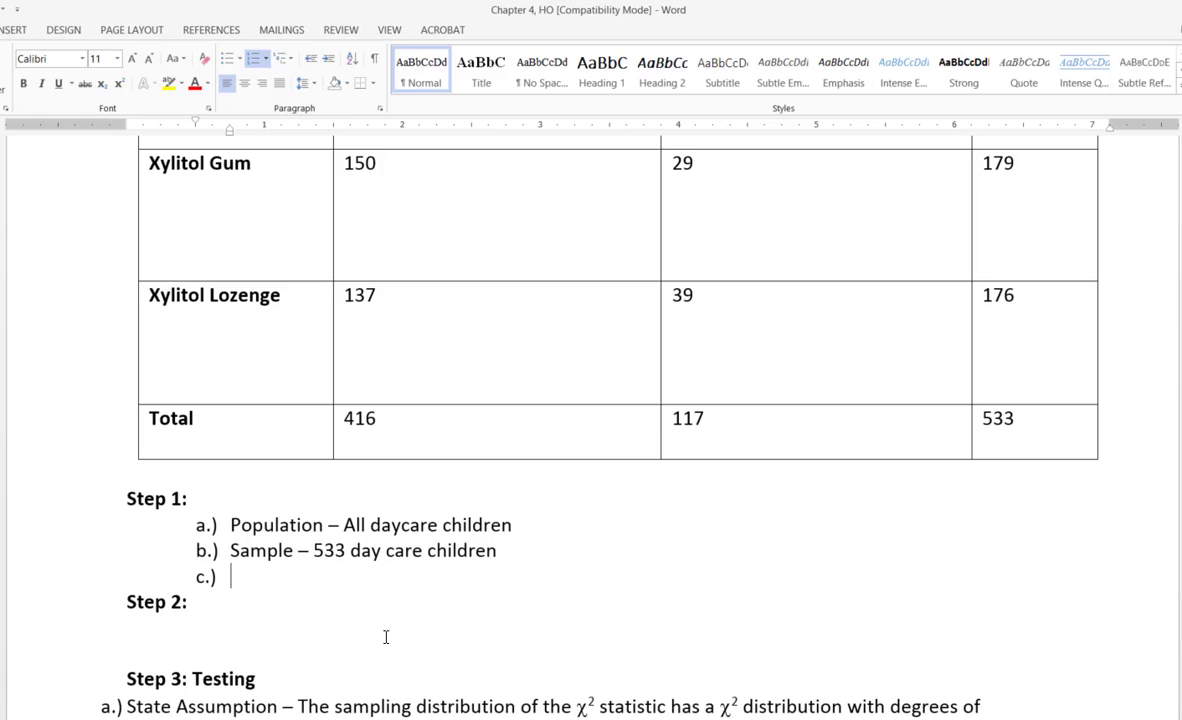
{"action": "key", "text": "BackSpace"}
{"action": "key", "text": "BackSpace"}
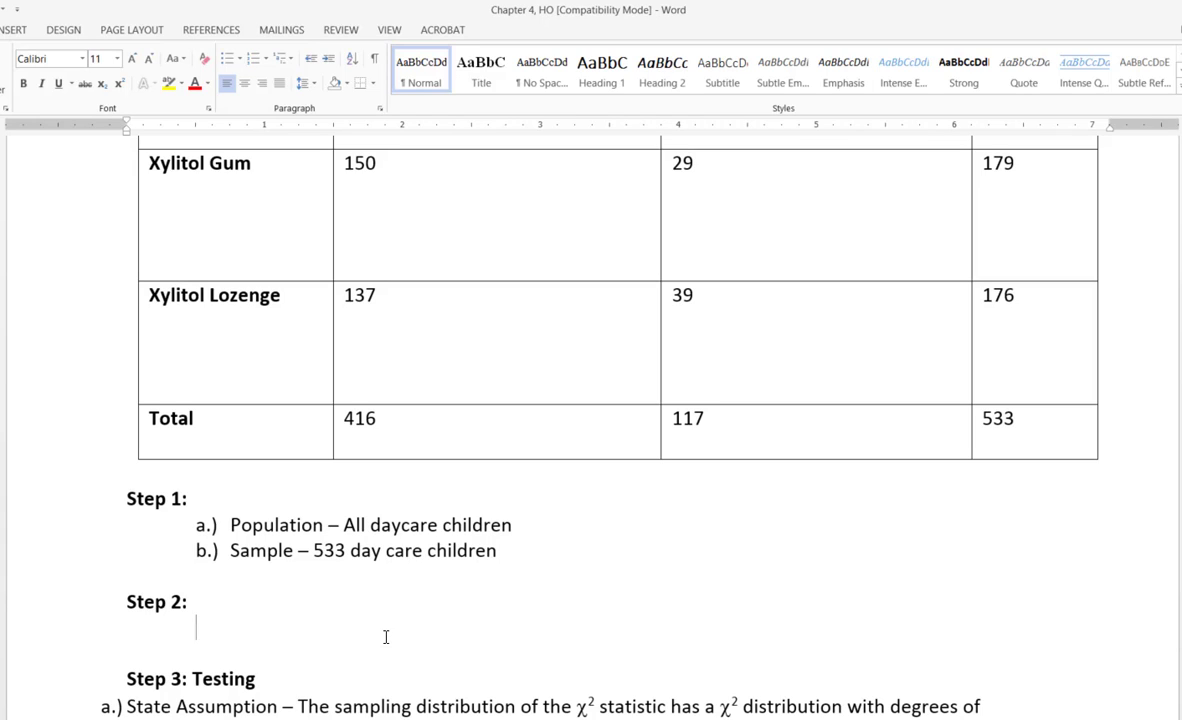
Type the null hypothesis 'Ho: There is no relationship between xylitol and middle ear infections'
{"action": "type", "text": "Ho:"}
{"action": "type", "text": "There "}
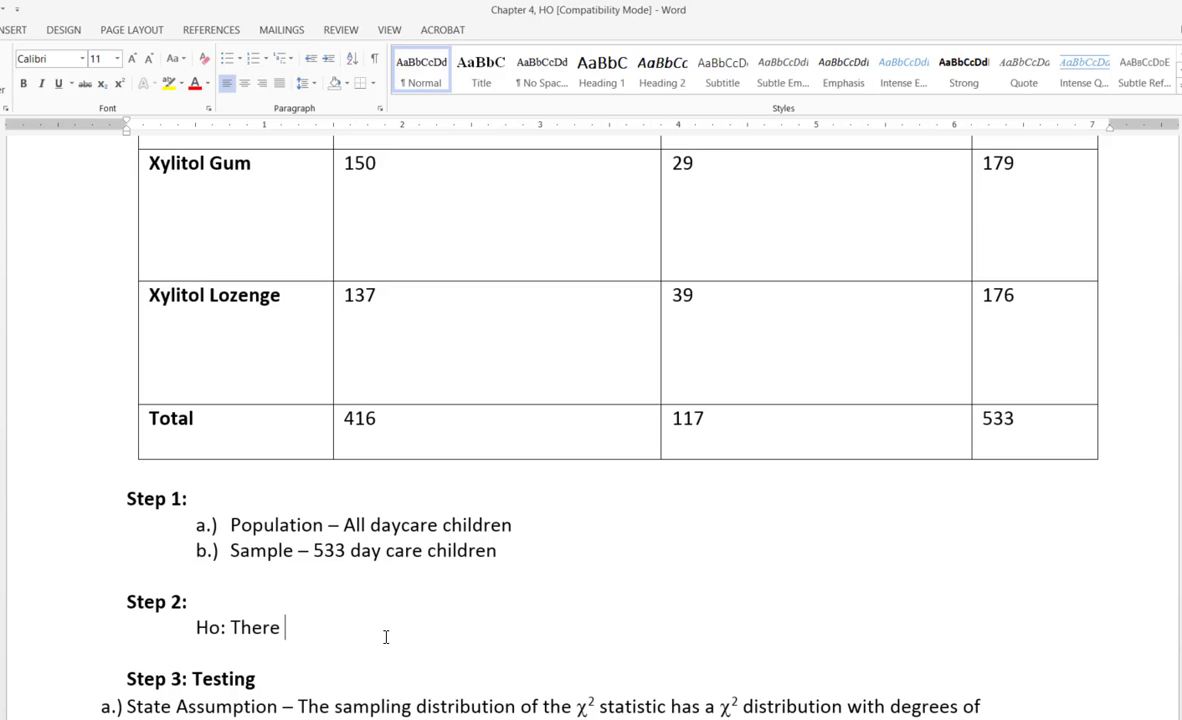
{"action": "type", "text": "is no relationship bet"}
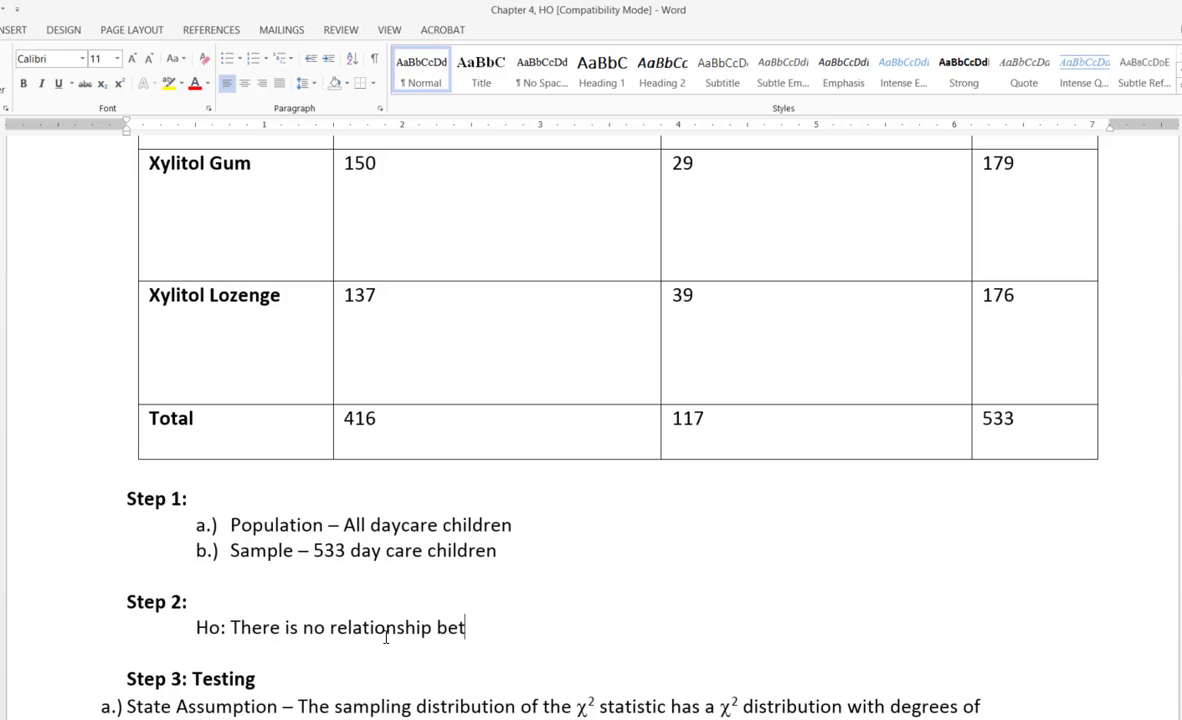
{"action": "type", "text": "ween xu"}
{"action": "key", "text": "BackSpace"}
{"action": "type", "text": "ylitol and middle ear infections"}
Add an indented line 'Ha: There is a relationship between xylitol and middle ear infections'
{"action": "key", "text": "Return"}
{"action": "key", "text": "Tab"}
{"action": "type", "text": "Ha: There is a "}
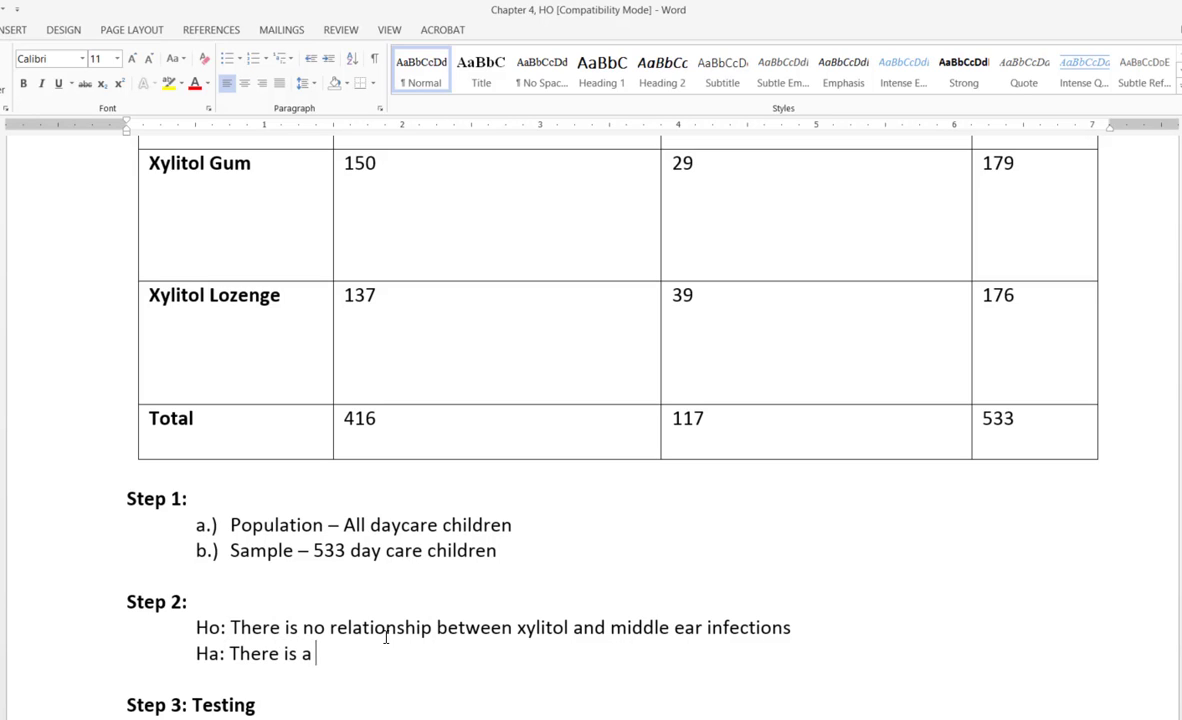
{"action": "type", "text": "relationship between "}
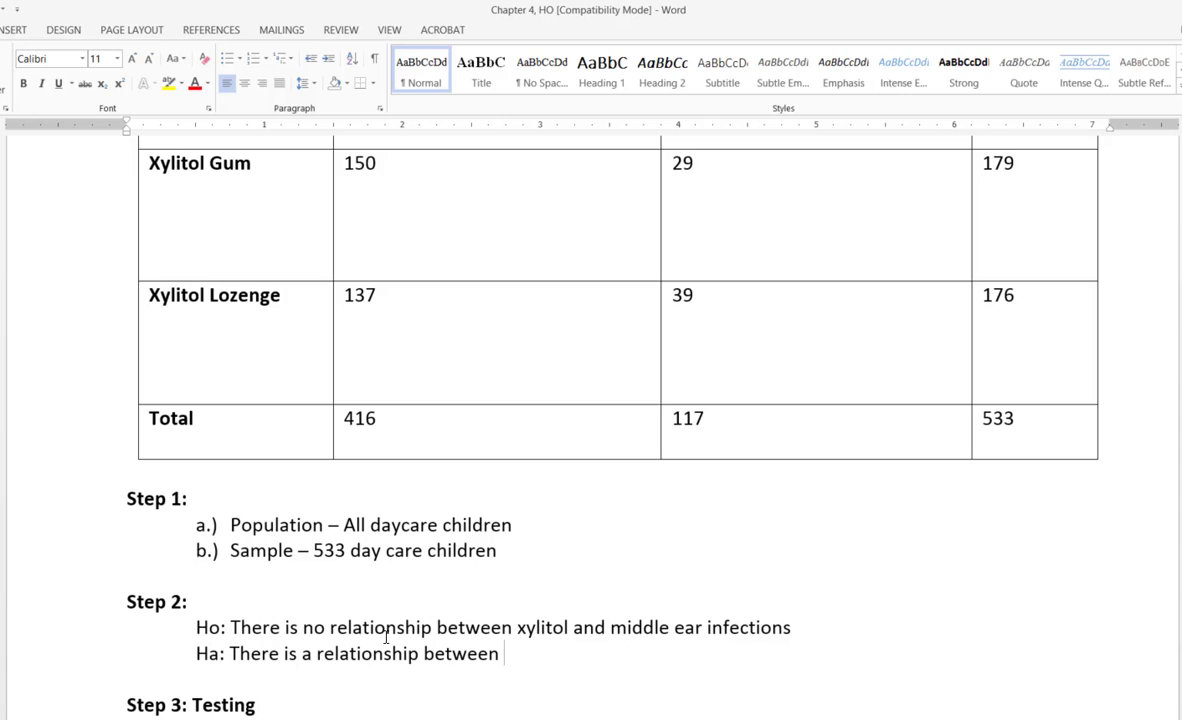
{"action": "type", "text": "xylitol "}
{"action": "type", "text": "and middle ear i"}
{"action": "type", "text": "nfec"}
{"action": "key", "text": "BackSpace"}
{"action": "type", "text": "fections"}
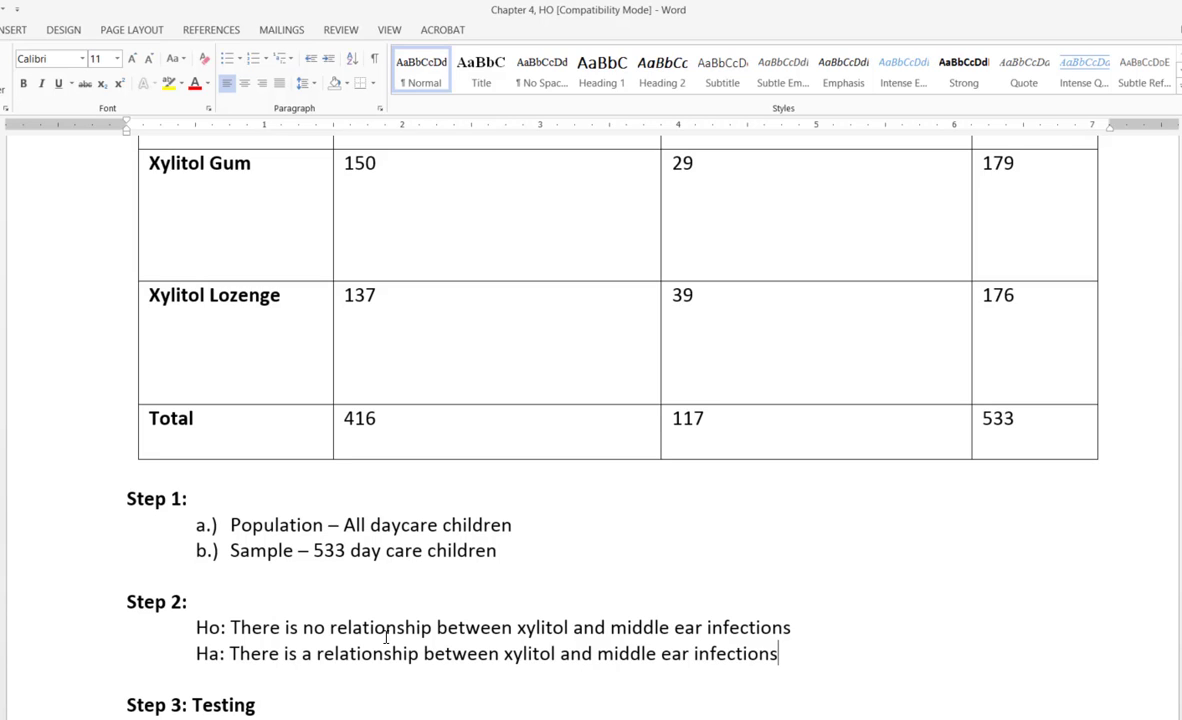
{"action": "scroll", "coordinate": [681, 707], "scroll_direction": "down", "scroll_amount": 1}
{"action": "scroll", "coordinate": [531, 689], "scroll_direction": "down", "scroll_amount": 1}
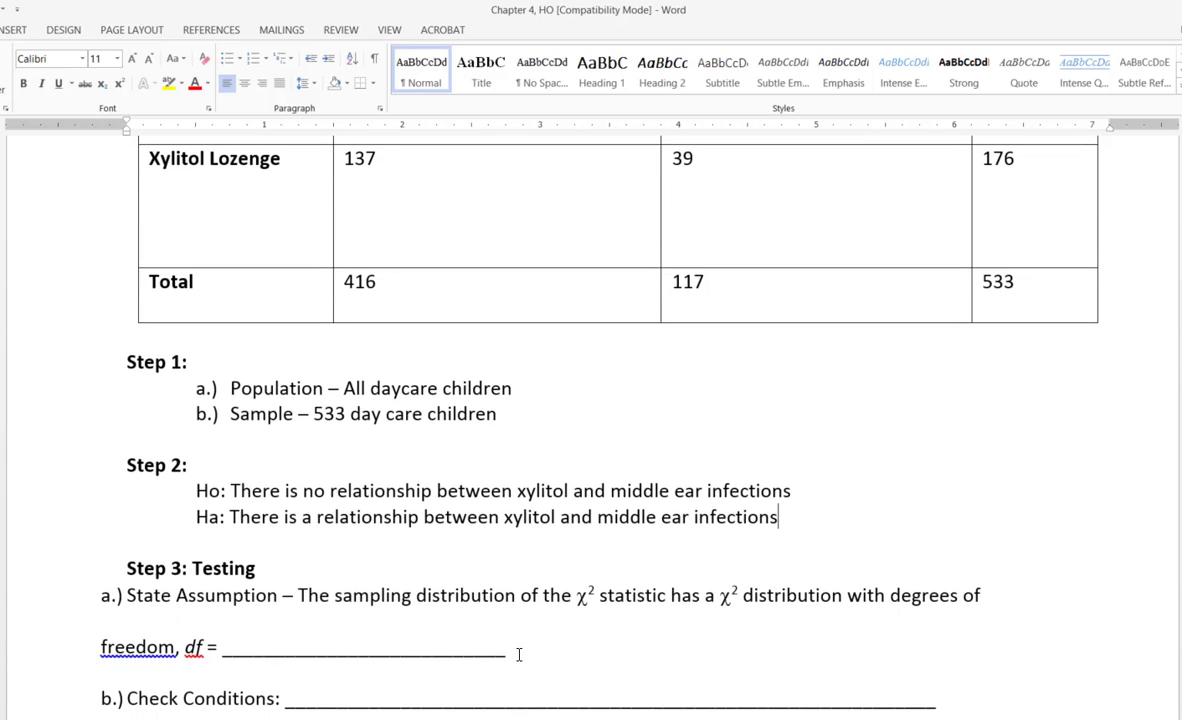
Replace the blank after df = with '(3 - 1) x (2 -1) = 2'
{"action": "left_click", "coordinate": [507, 647]}
{"action": "left_click_drag", "start_coordinate": [506, 647], "coordinate": [260, 650]}
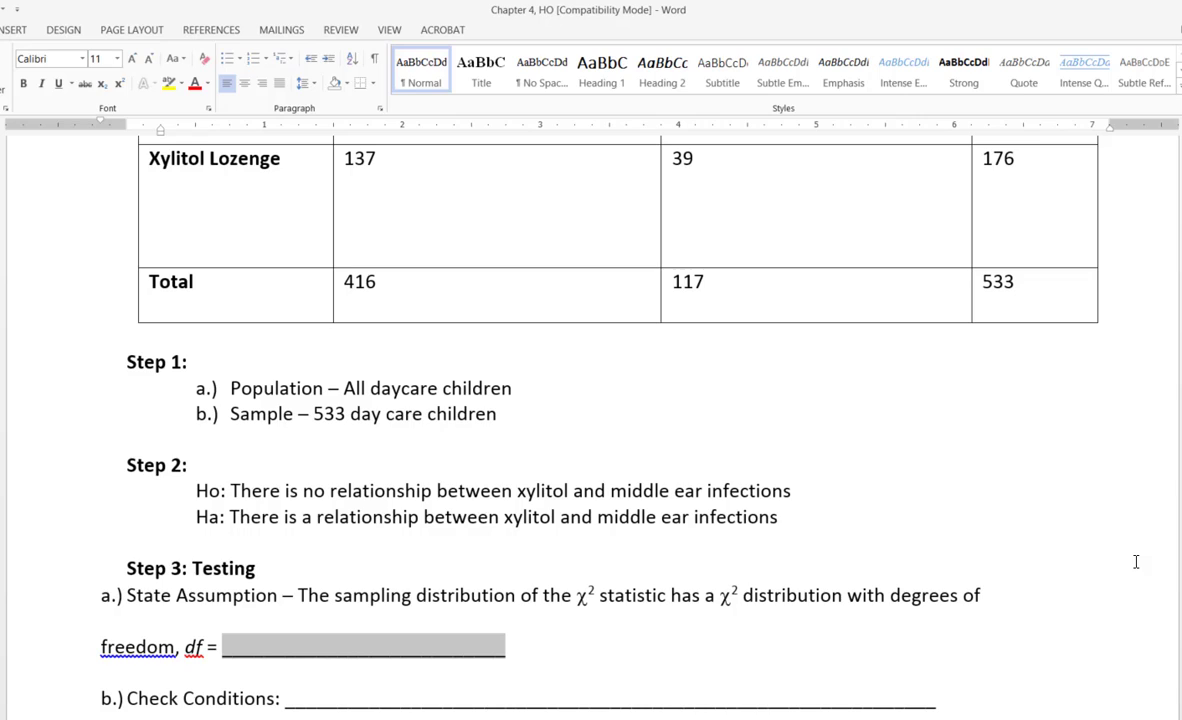
{"action": "type", "text": "("}
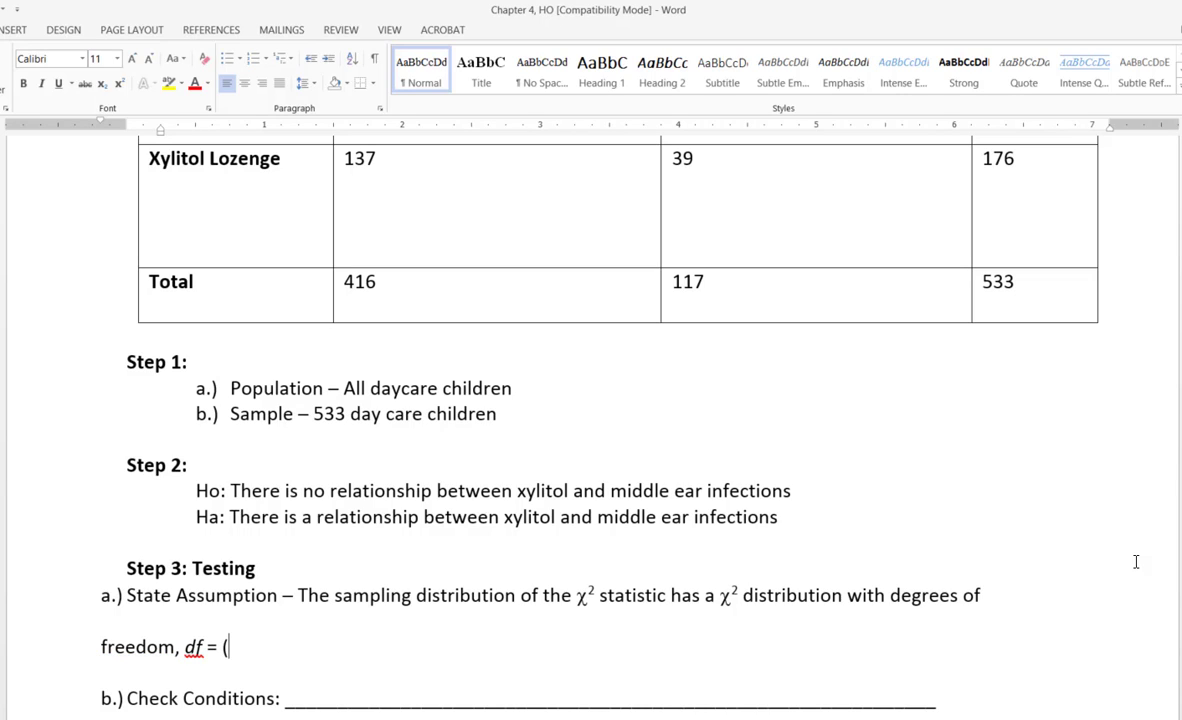
{"action": "scroll", "coordinate": [1132, 557], "scroll_direction": "up", "scroll_amount": 6}
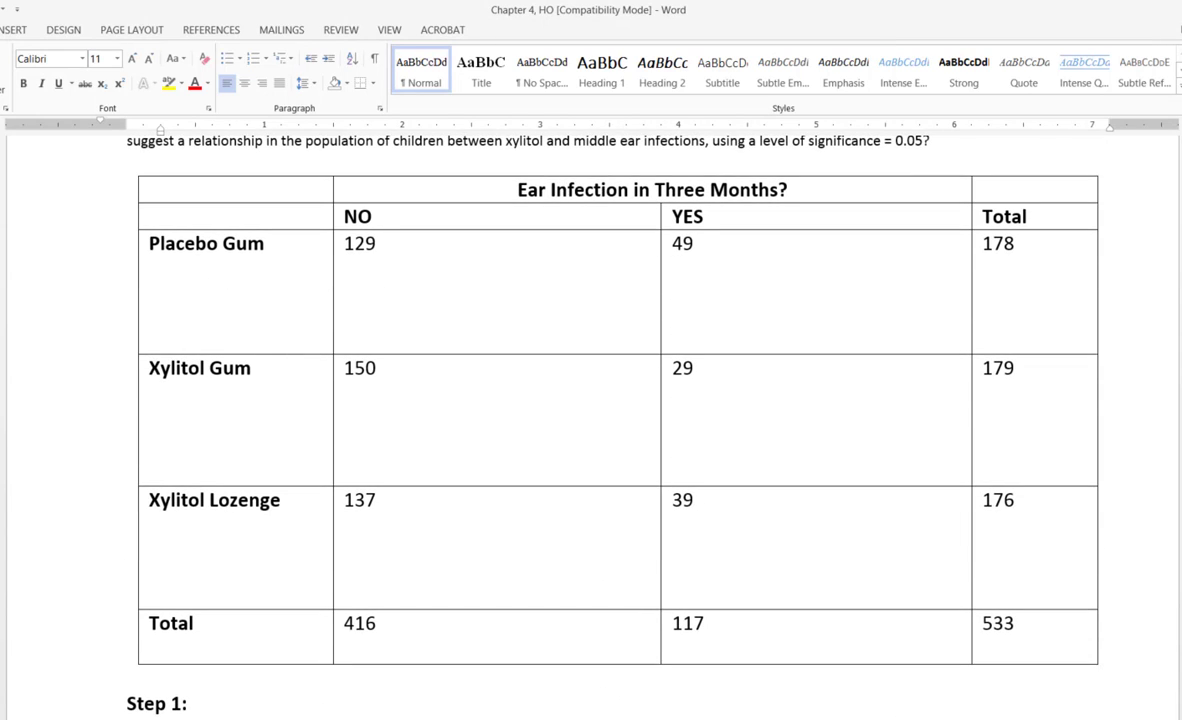
{"action": "scroll", "coordinate": [342, 603], "scroll_direction": "down", "scroll_amount": 7}
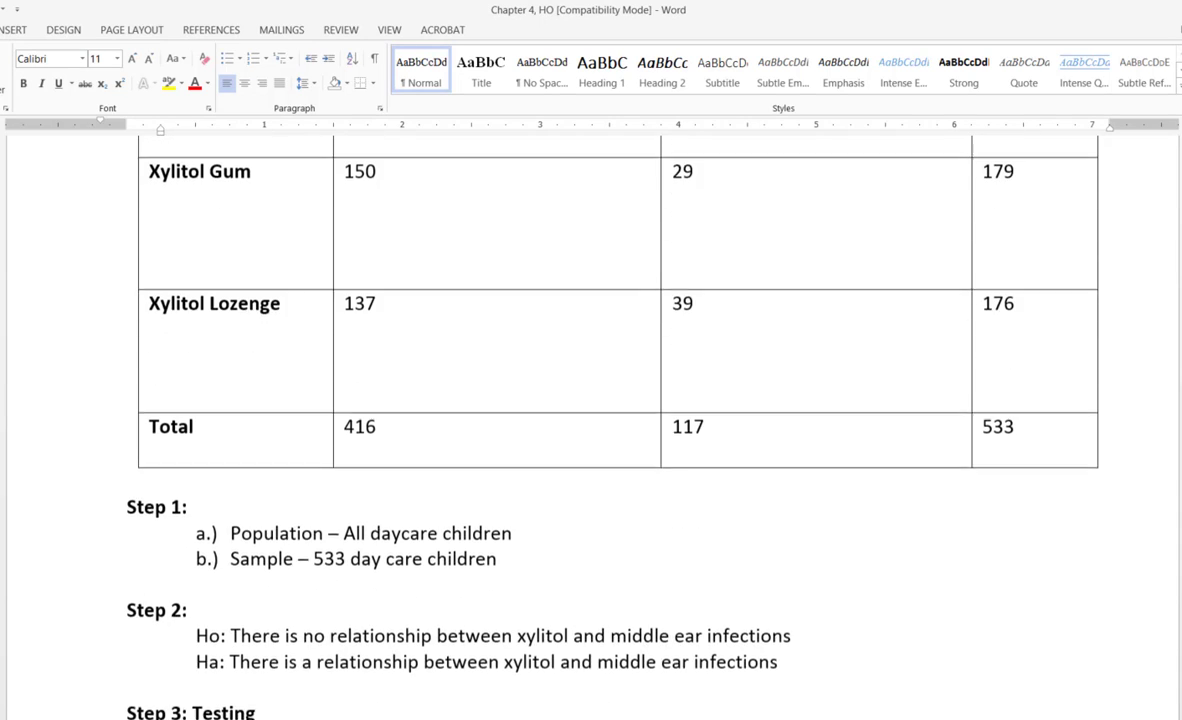
{"action": "type", "text": "3 - 1)"}
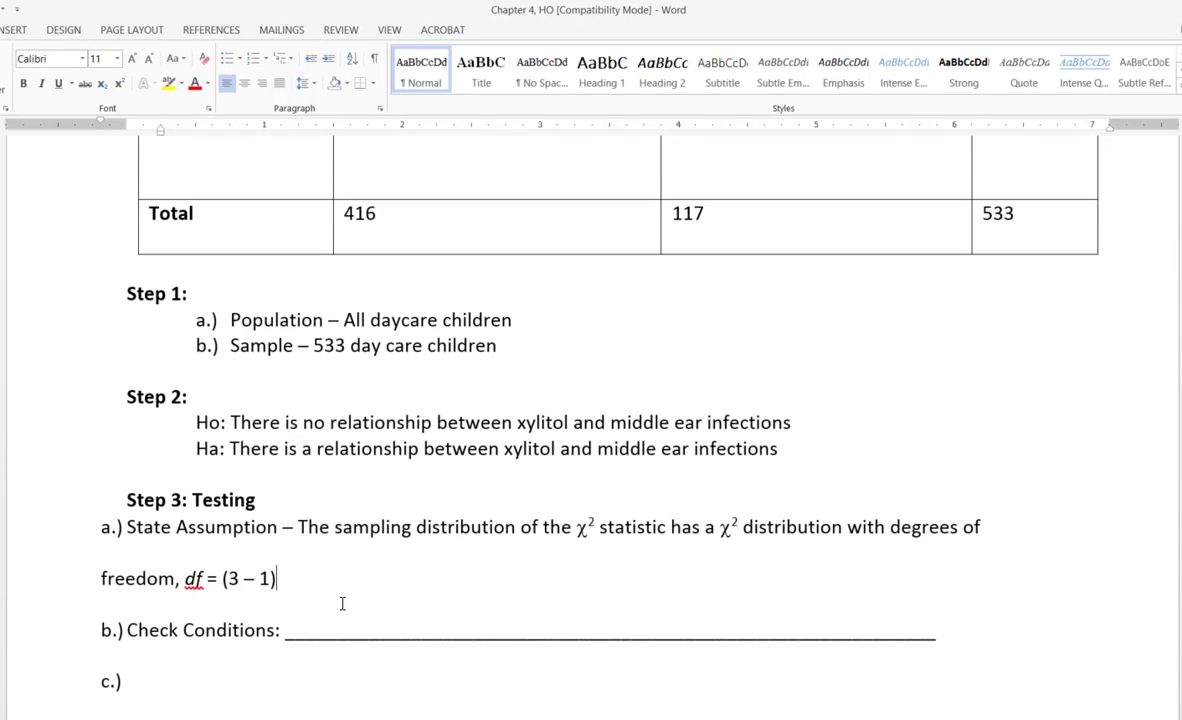
{"action": "type", "text": " x (2 -1)"}
{"action": "scroll", "coordinate": [342, 603], "scroll_direction": "up", "scroll_amount": 10}
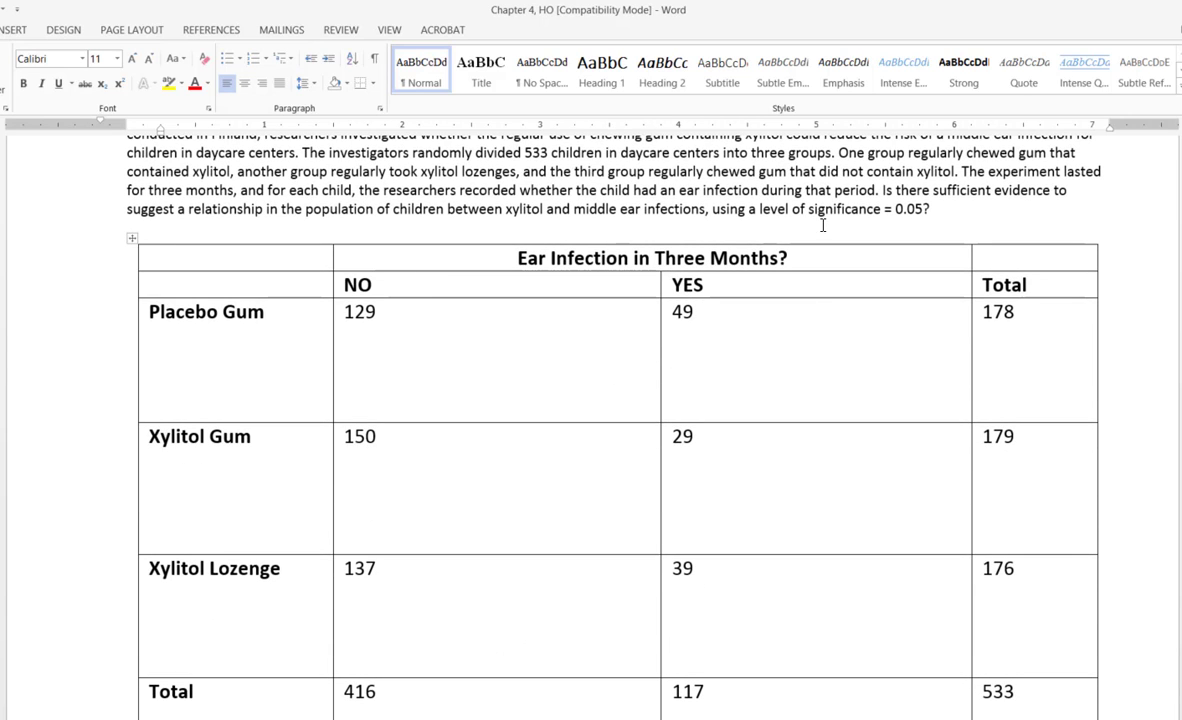
{"action": "scroll", "coordinate": [686, 699], "scroll_direction": "down", "scroll_amount": 8}
{"action": "scroll", "coordinate": [685, 699], "scroll_direction": "down", "scroll_amount": 1}
{"action": "scroll", "coordinate": [667, 696], "scroll_direction": "down", "scroll_amount": 1}
{"action": "type", "text": "= "}
{"action": "type", "text": "2 -1) = 2"}
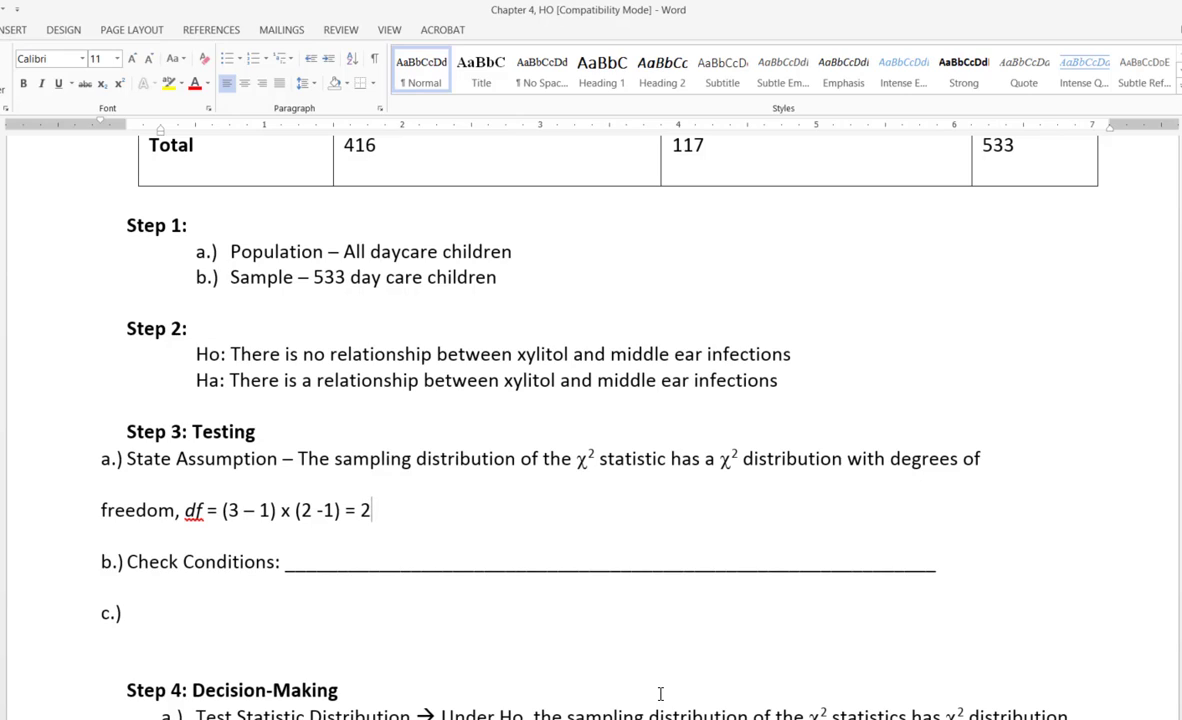
Delete the blank underline after Check Conditions, leaving no extra numbered line
{"action": "key", "text": "Down"}
{"action": "key", "text": "Down"}
{"action": "key", "text": "Right"}
{"action": "key", "text": "Right"}
{"action": "key", "text": "Right"}
{"action": "key", "text": "End"}
{"action": "key", "text": "shift+Home"}
{"action": "key", "text": "ctrl+shift+Right"}
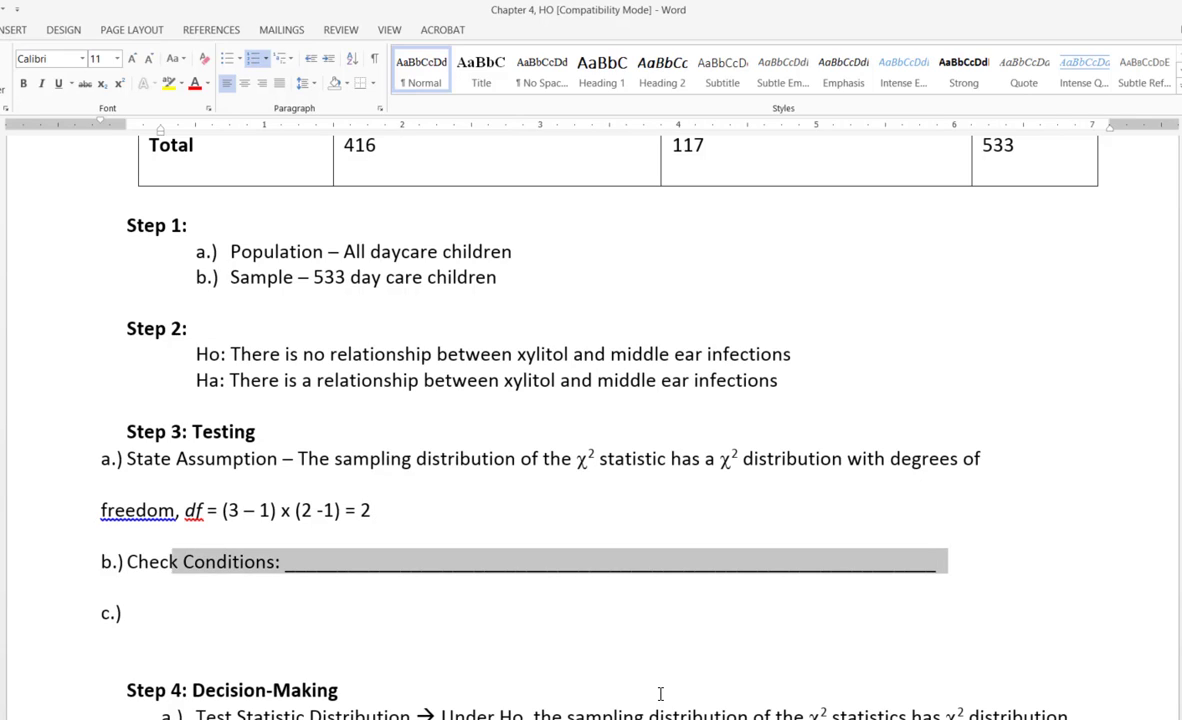
{"action": "key", "text": "ctrl+shift+Right"}
{"action": "key", "text": "ctrl+shift+Right"}
{"action": "key", "text": "ctrl+shift+Right"}
{"action": "key", "text": "Delete"}
{"action": "key", "text": "Return"}
{"action": "key", "text": "BackSpace"}
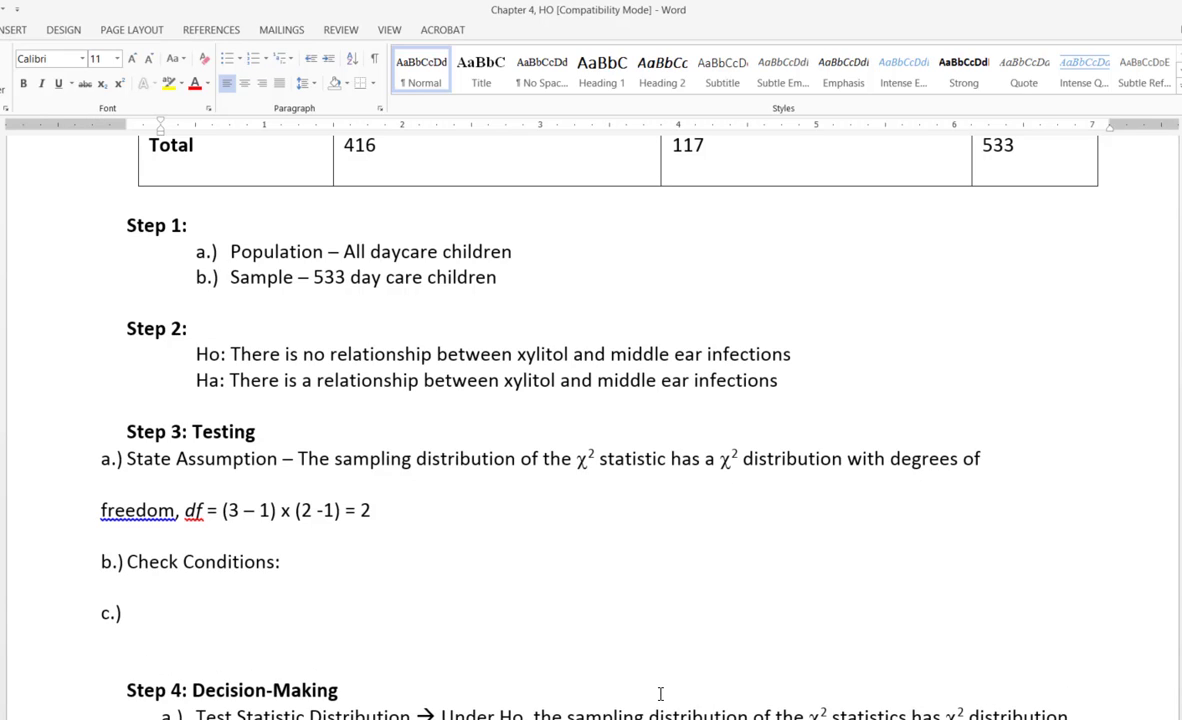
{"action": "key", "text": "Left"}
{"action": "scroll", "coordinate": [435, 678], "scroll_direction": "up", "scroll_amount": 10}
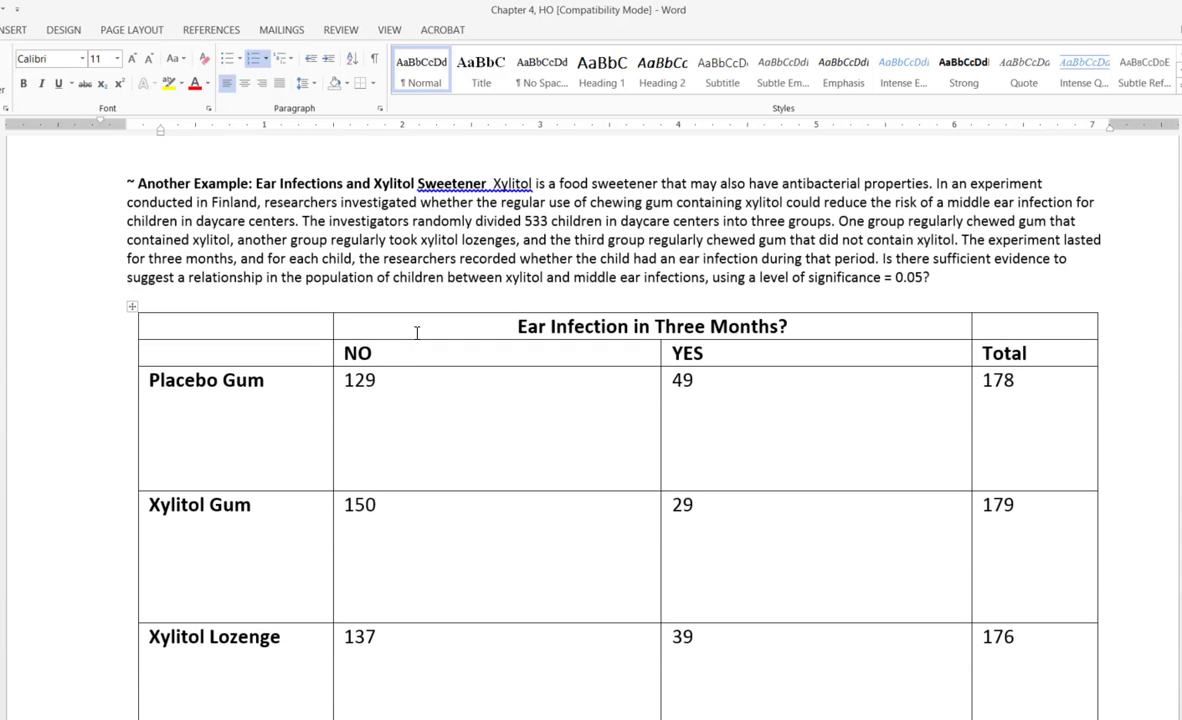
In the Placebo Gum/NO cell, add '= Observed Count' after 129 and two new lines
{"action": "scroll", "coordinate": [427, 367], "scroll_direction": "down", "scroll_amount": 8}
{"action": "scroll", "coordinate": [490, 363], "scroll_direction": "up", "scroll_amount": 7}
{"action": "left_click", "coordinate": [549, 359]}
{"action": "type", "text": "= Observed Count"}
{"action": "key", "text": "Return"}
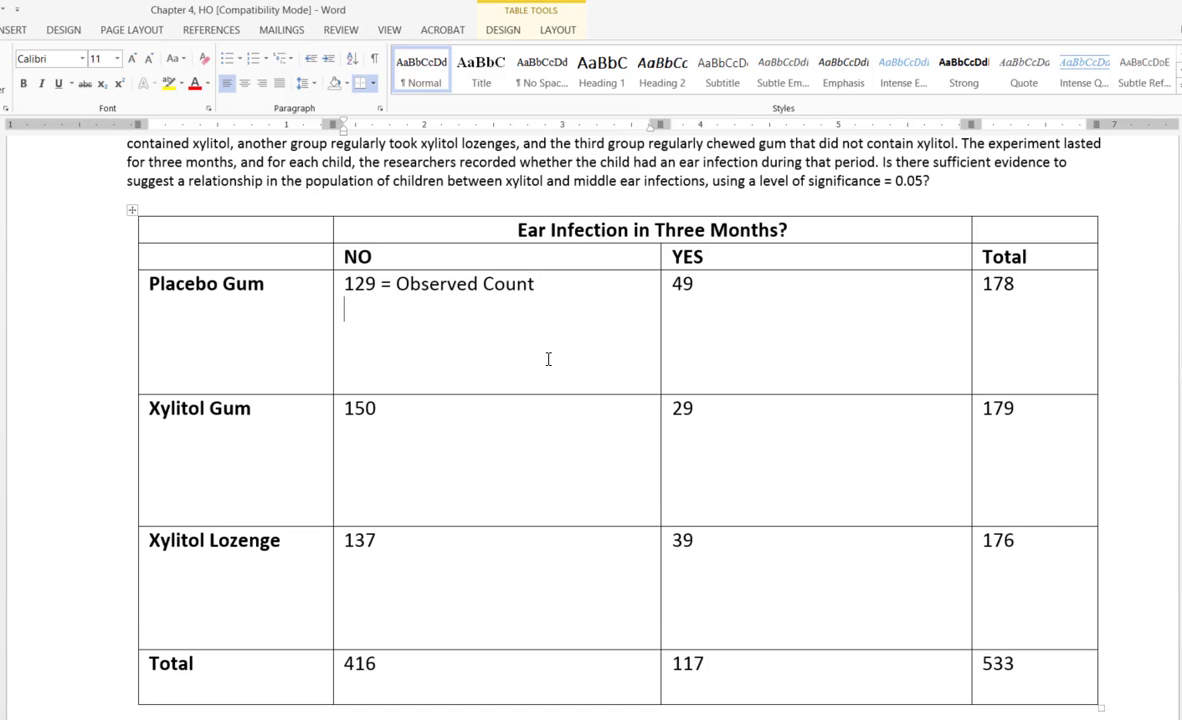
{"action": "key", "text": "Return"}
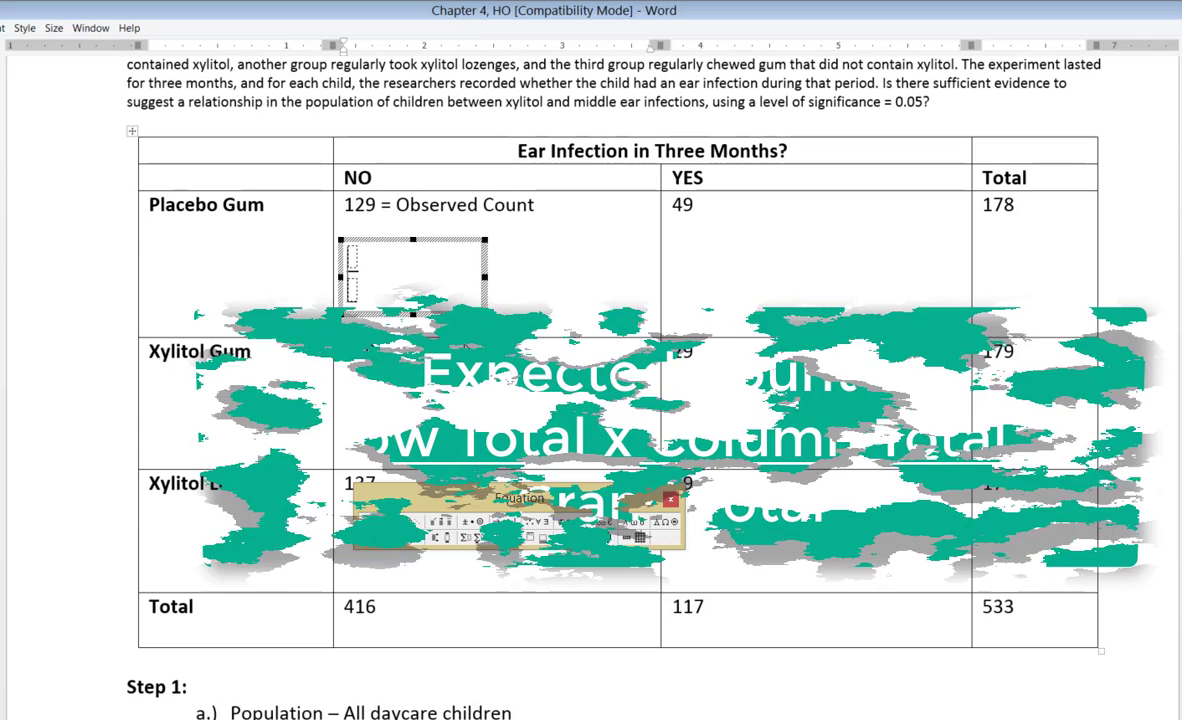
Build the expected-count equation EC = 178×416/533 = 138.93 in that cell
{"action": "type", "text": "EC "}
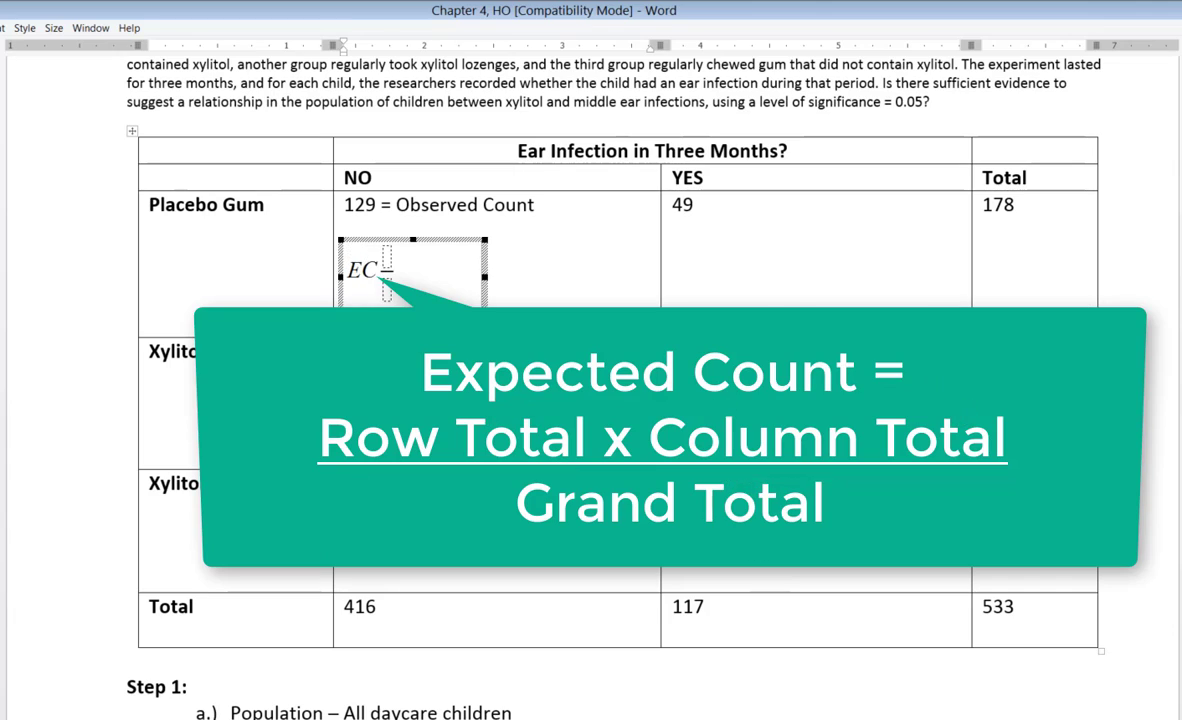
{"action": "type", "text": "= 178"}
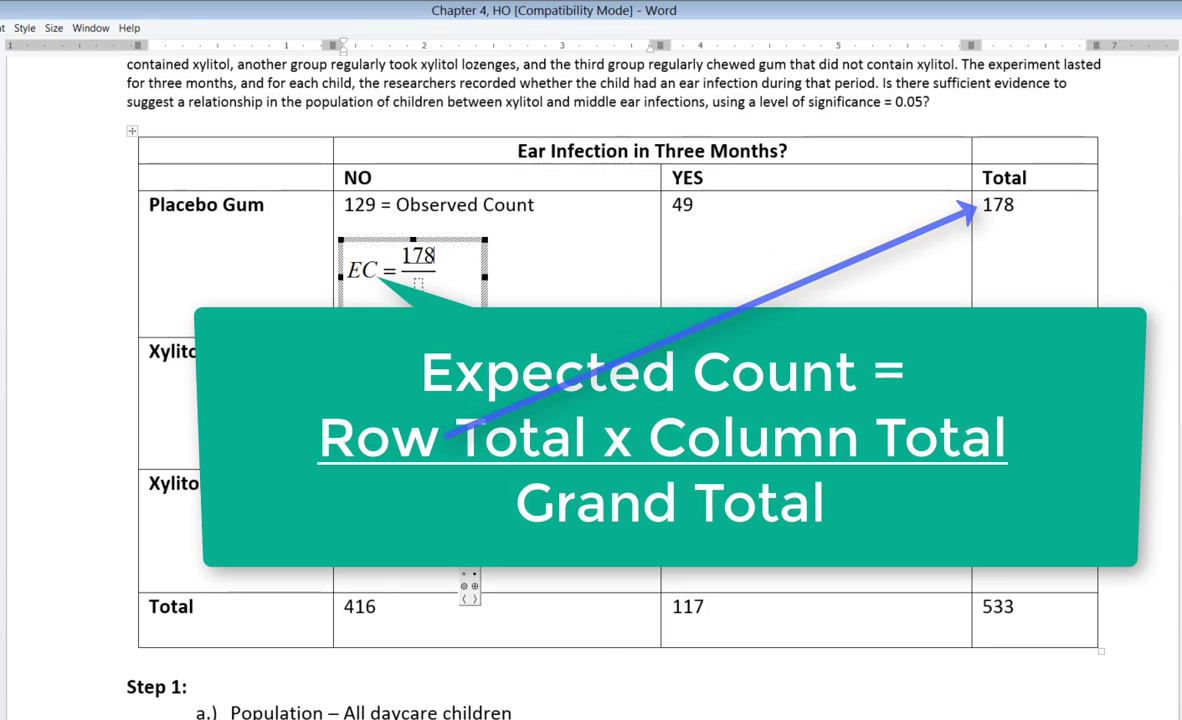
{"action": "type", "text": "×416/"}
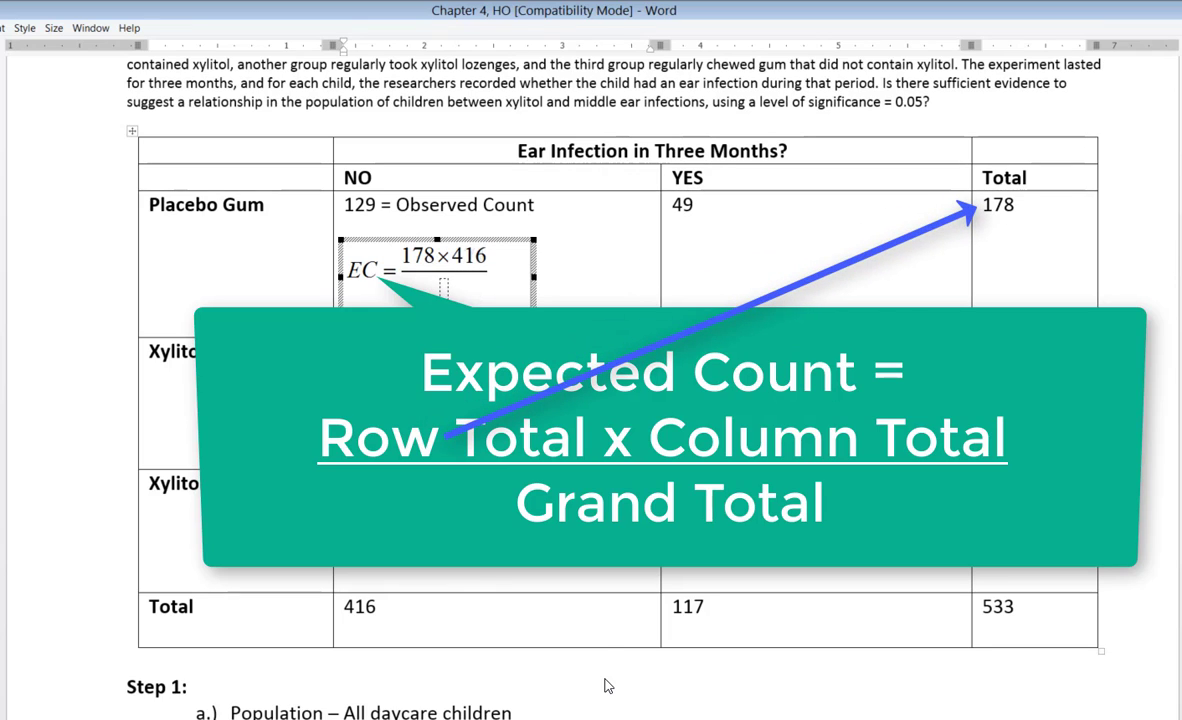
{"action": "type", "text": "533"}
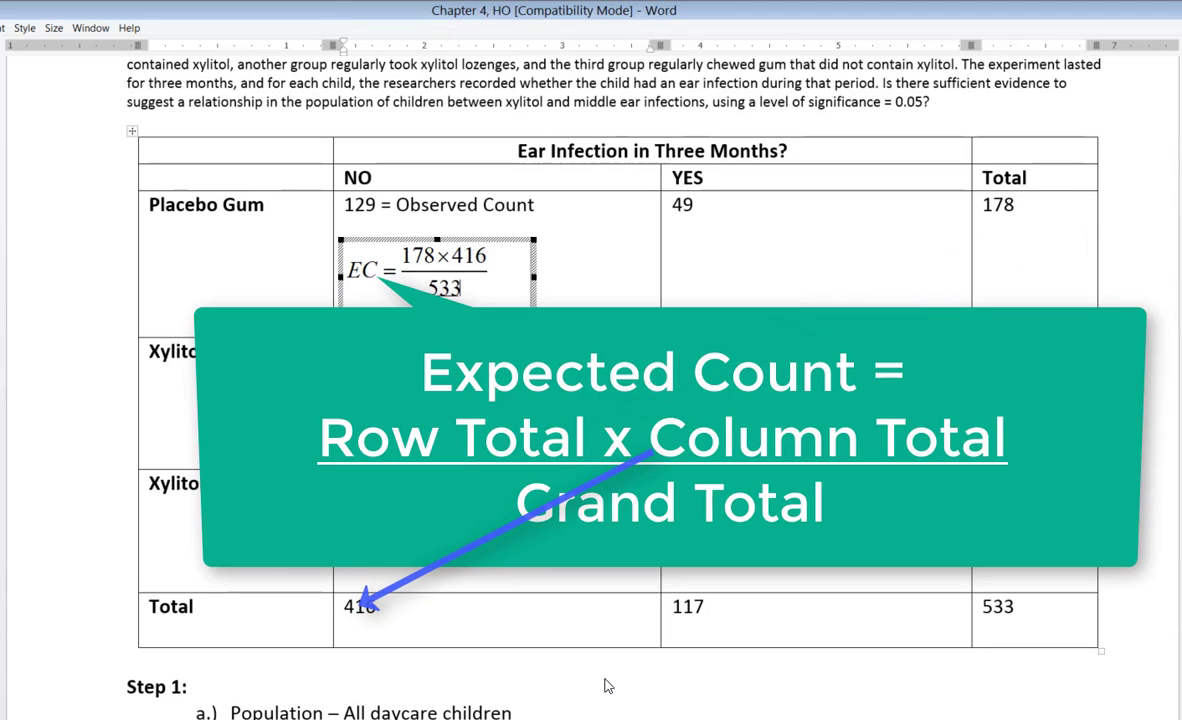
{"action": "key", "text": "Right"}
{"action": "type", "text": "="}
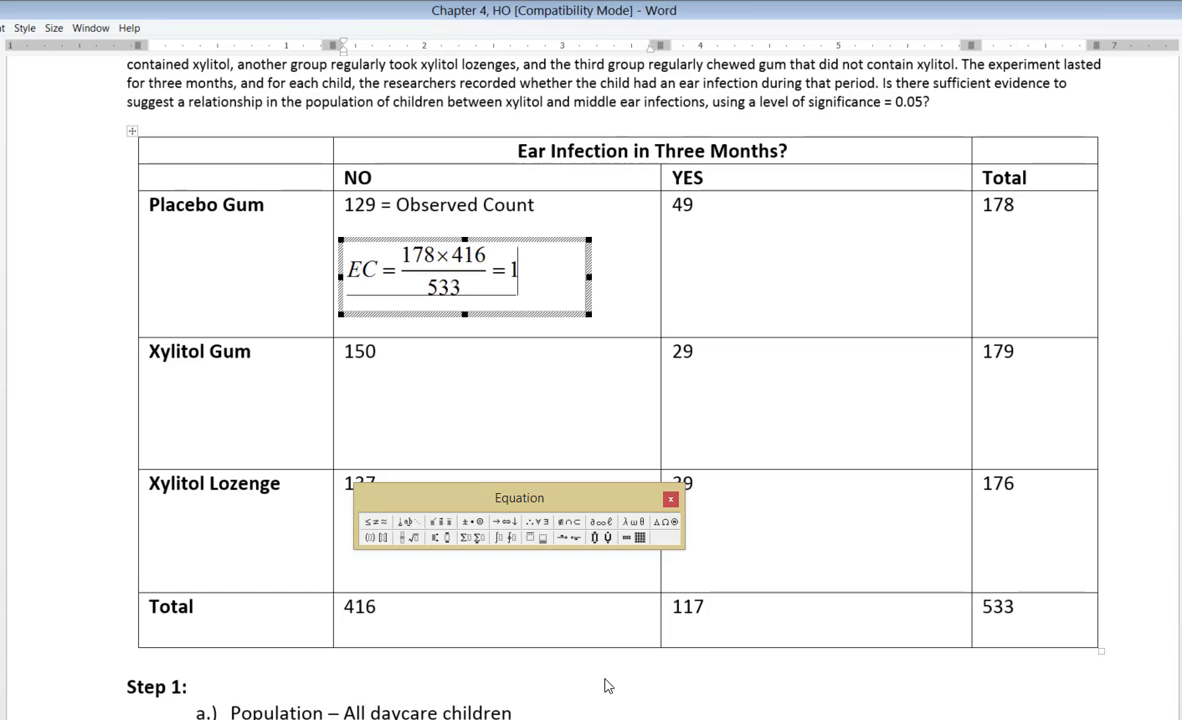
{"action": "type", "text": ".93"}
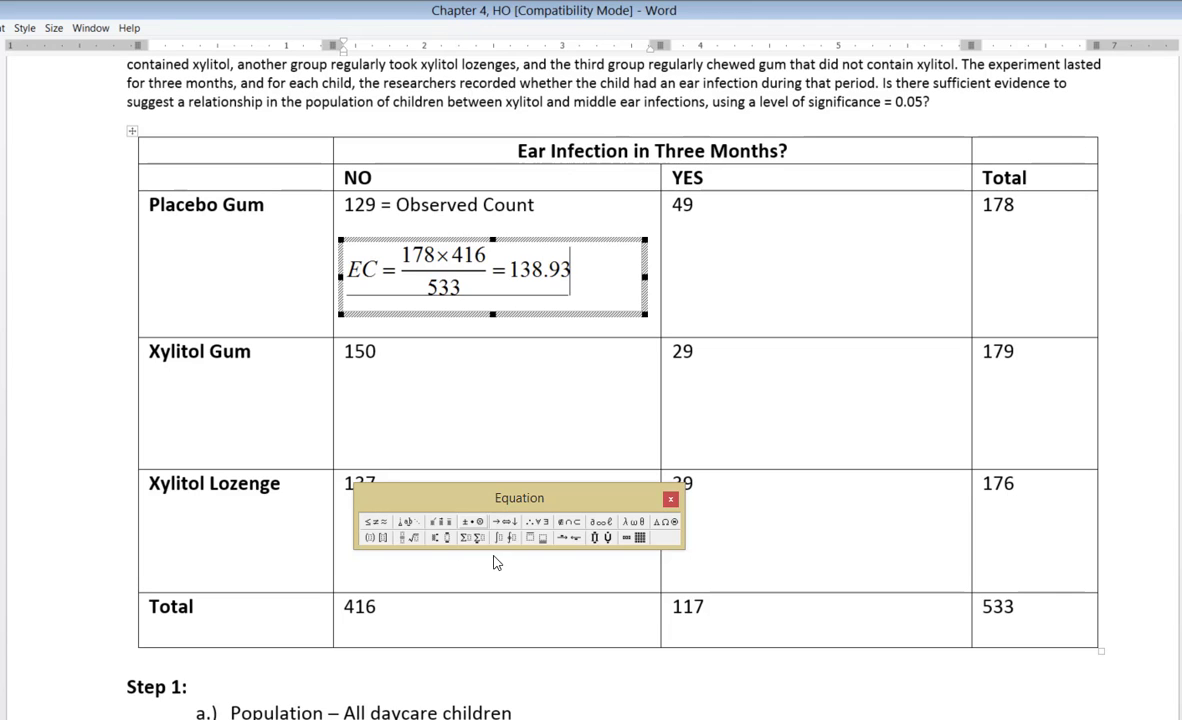
{"action": "left_click", "coordinate": [589, 405]}
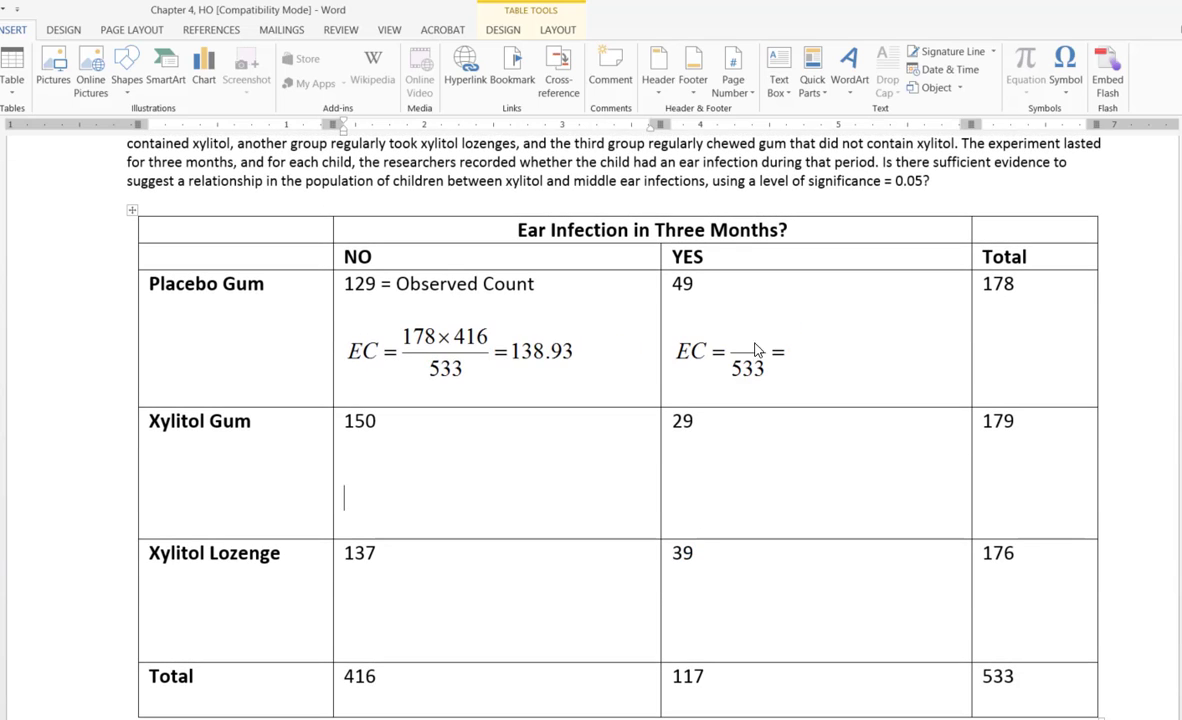